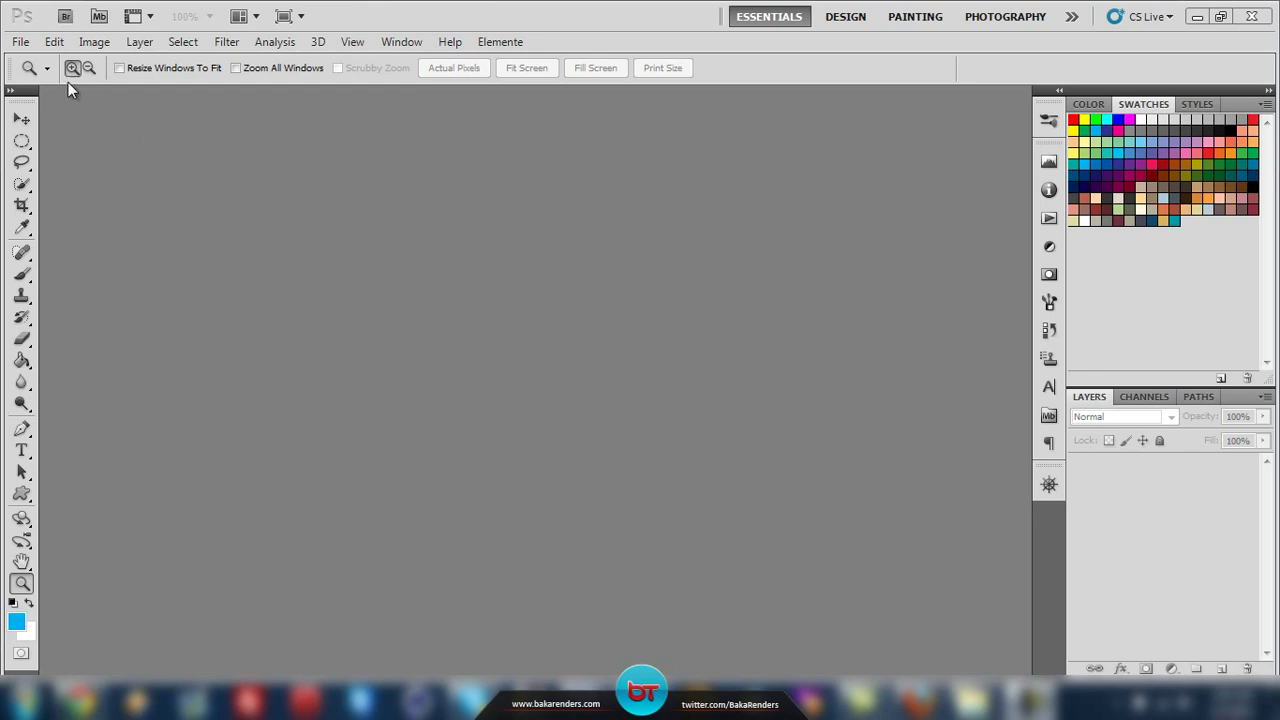
# Open the File menu to launch Adobe Bridge.
pyautogui.click(20, 42)
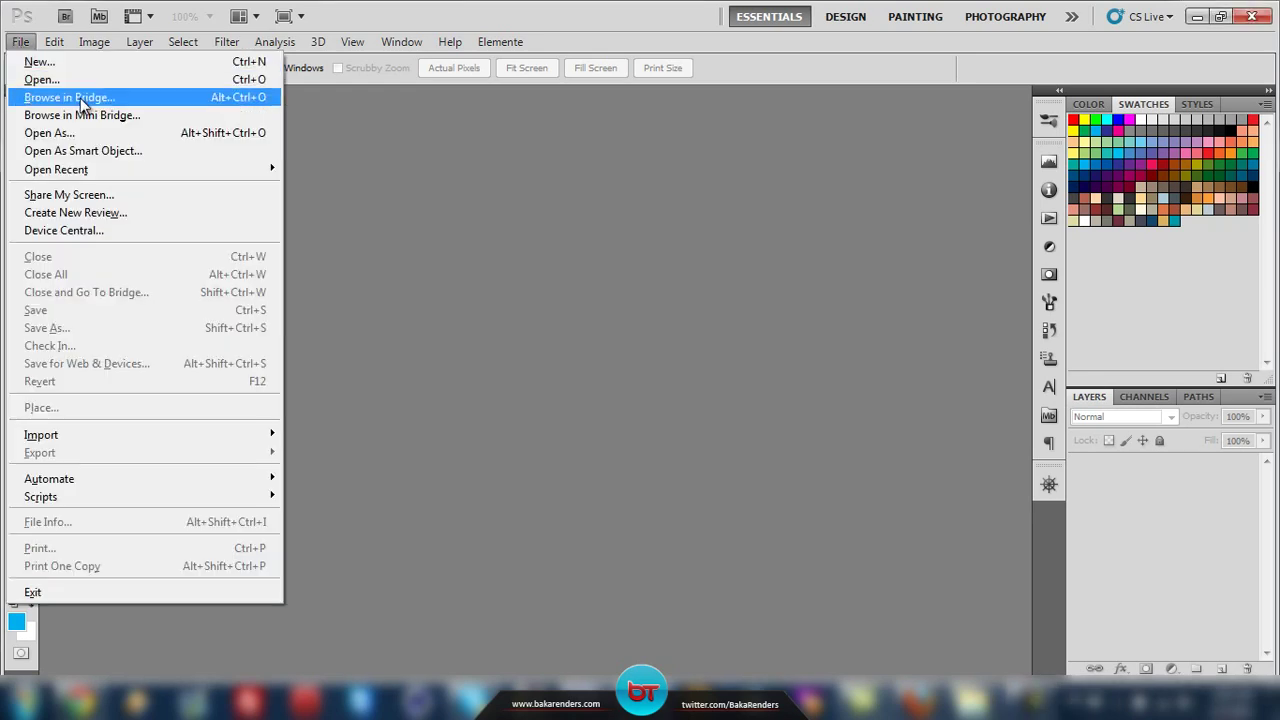
# Switch to Bridge, find Demo.jpg on the Desktop, and open it in Camera Raw.
pyautogui.click(221, 106)
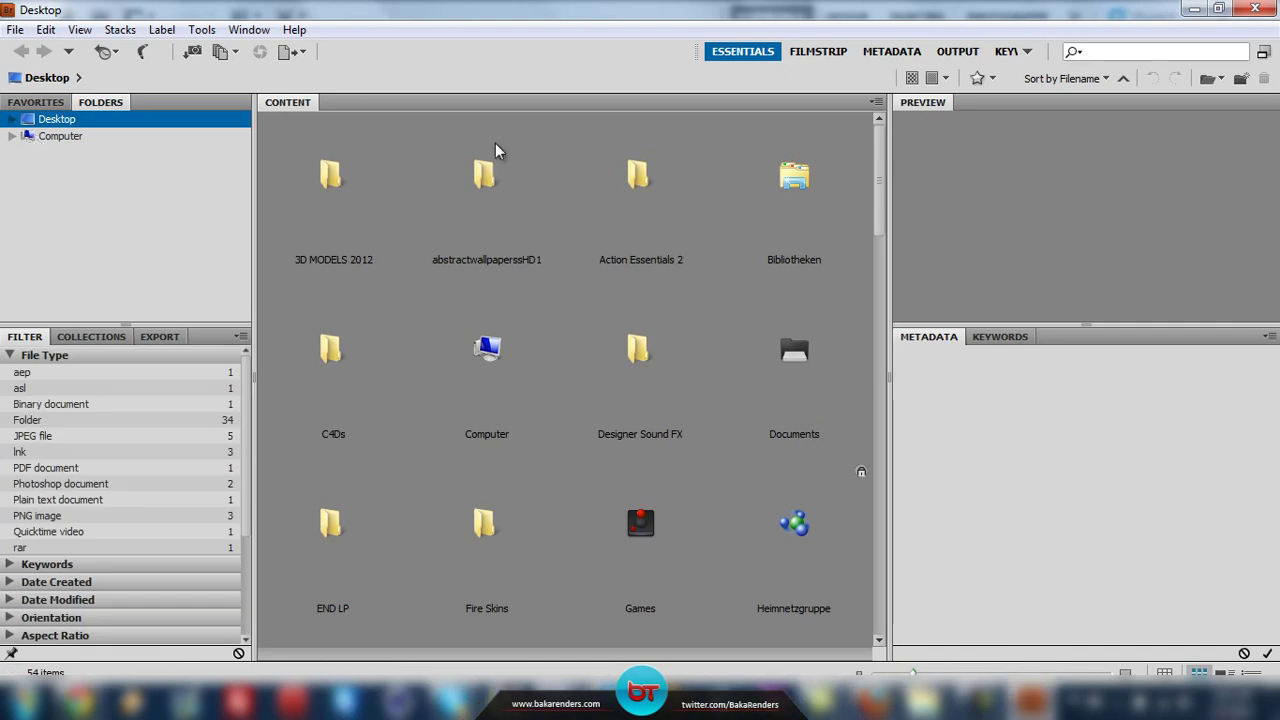
pyautogui.moveTo(873, 159); pyautogui.dragTo(903, 491)
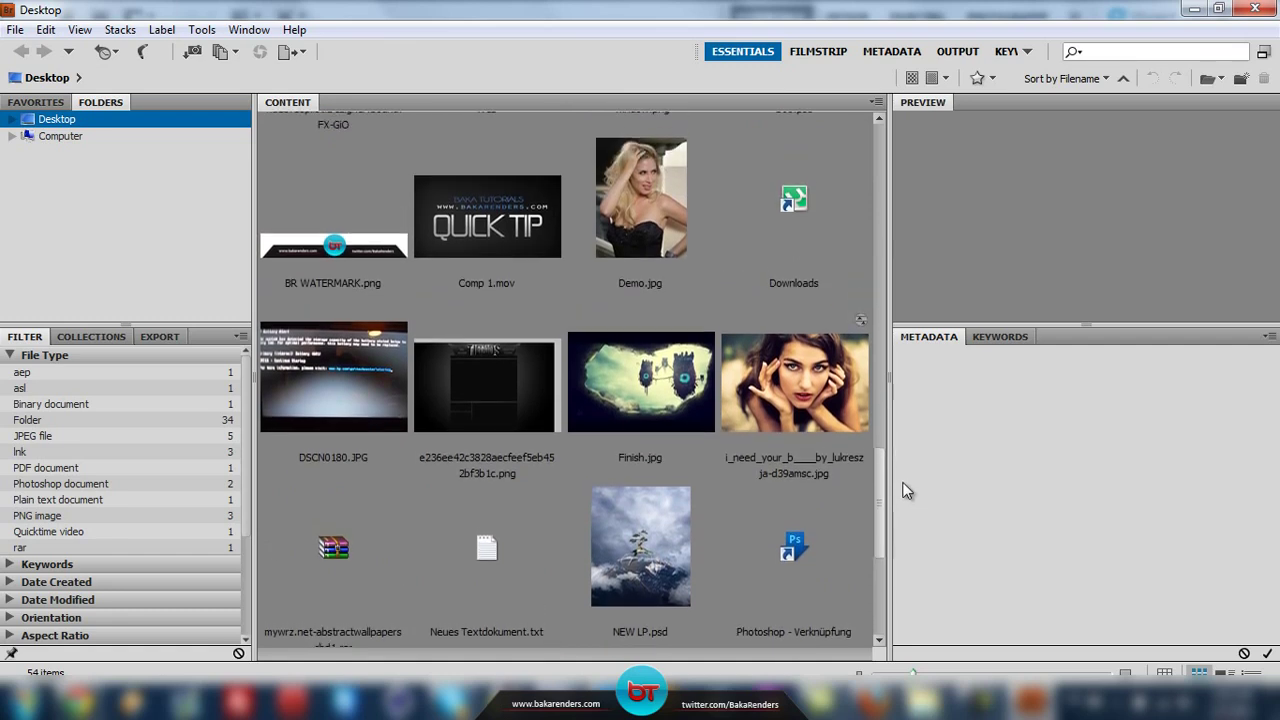
pyautogui.click(648, 190)
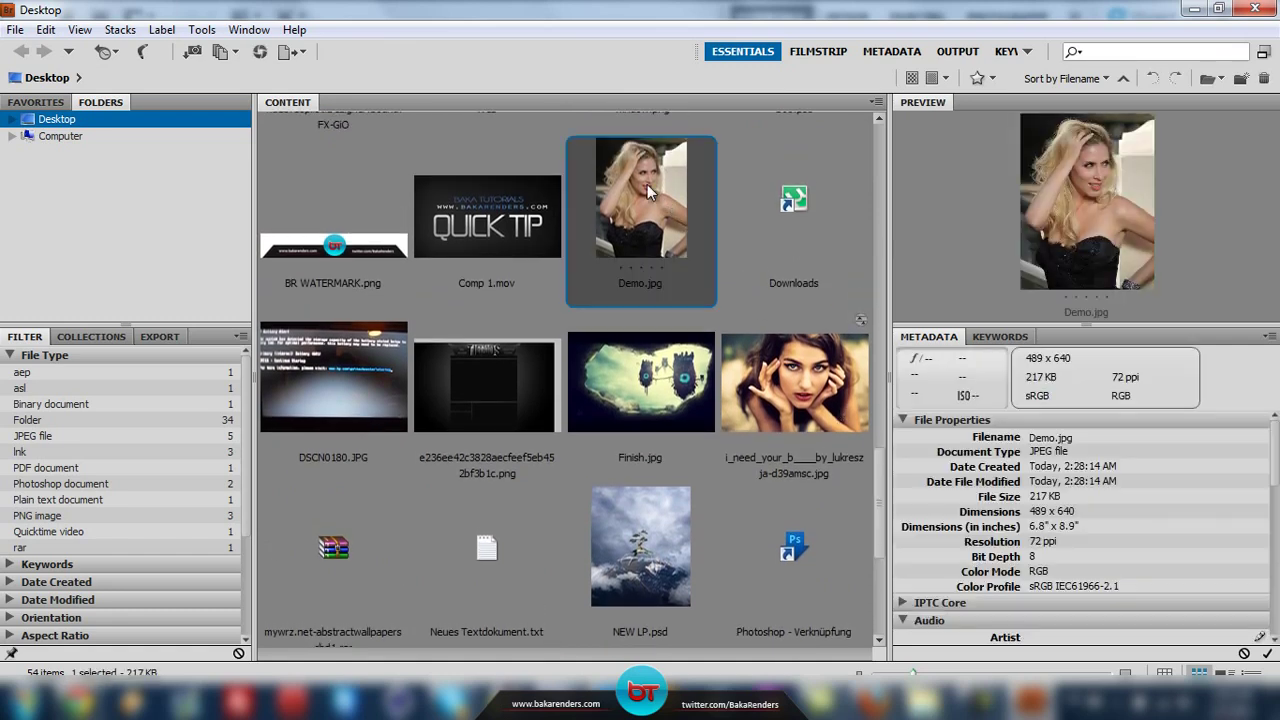
pyautogui.rightClick(679, 228)
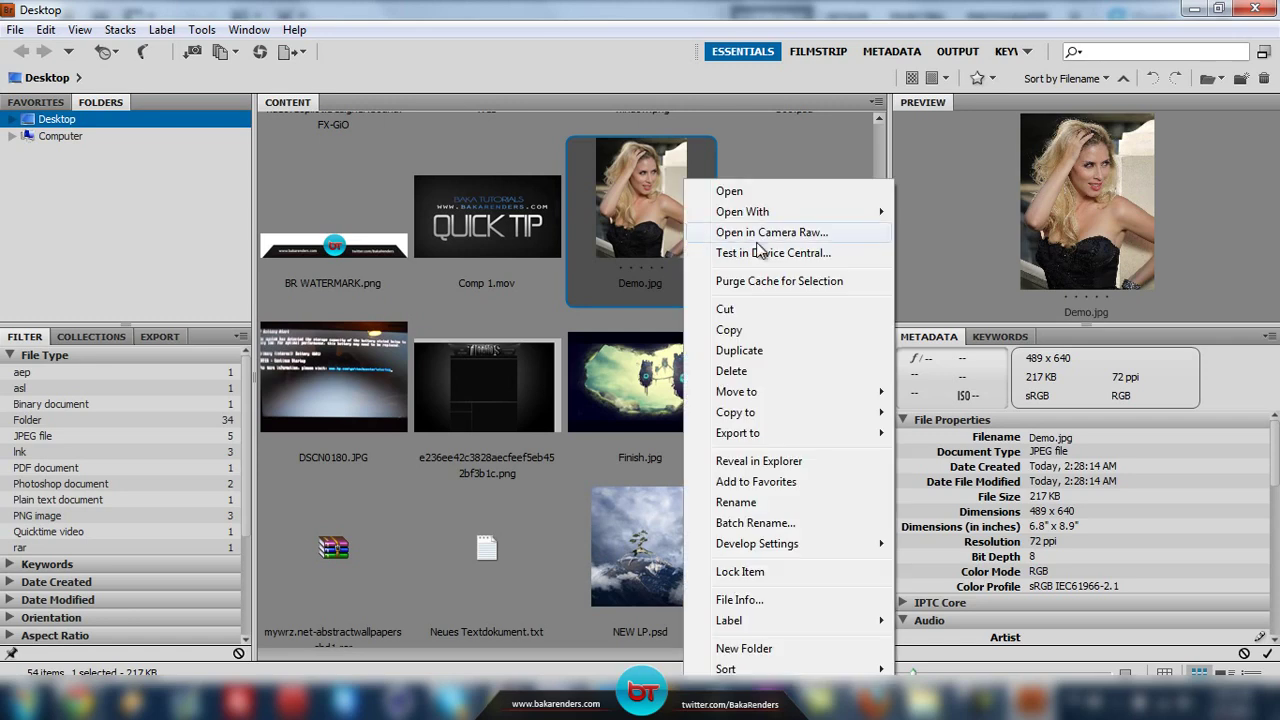
pyautogui.click(841, 234)
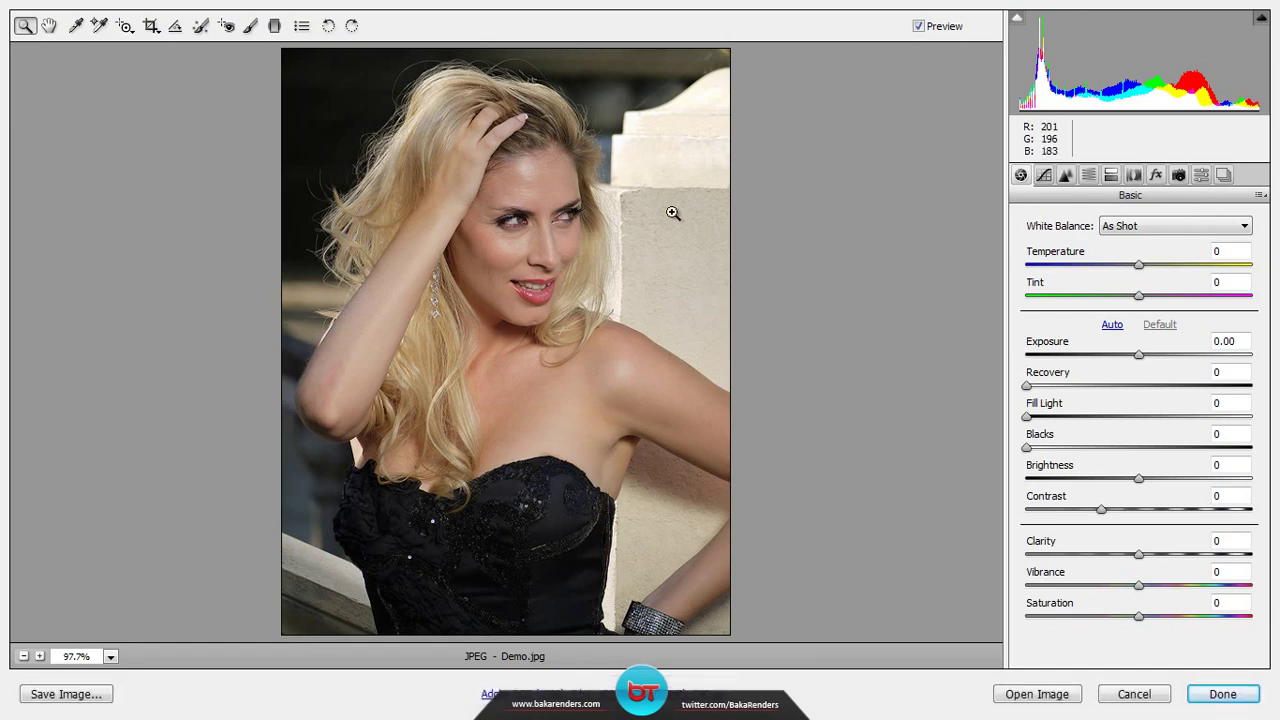
# Set Temperature +6, Exposure +0.15, Recovery 18, and raise Brightness, then open Demo.jpg as a smart object.
pyautogui.moveTo(1143, 272); pyautogui.dragTo(1150, 303)
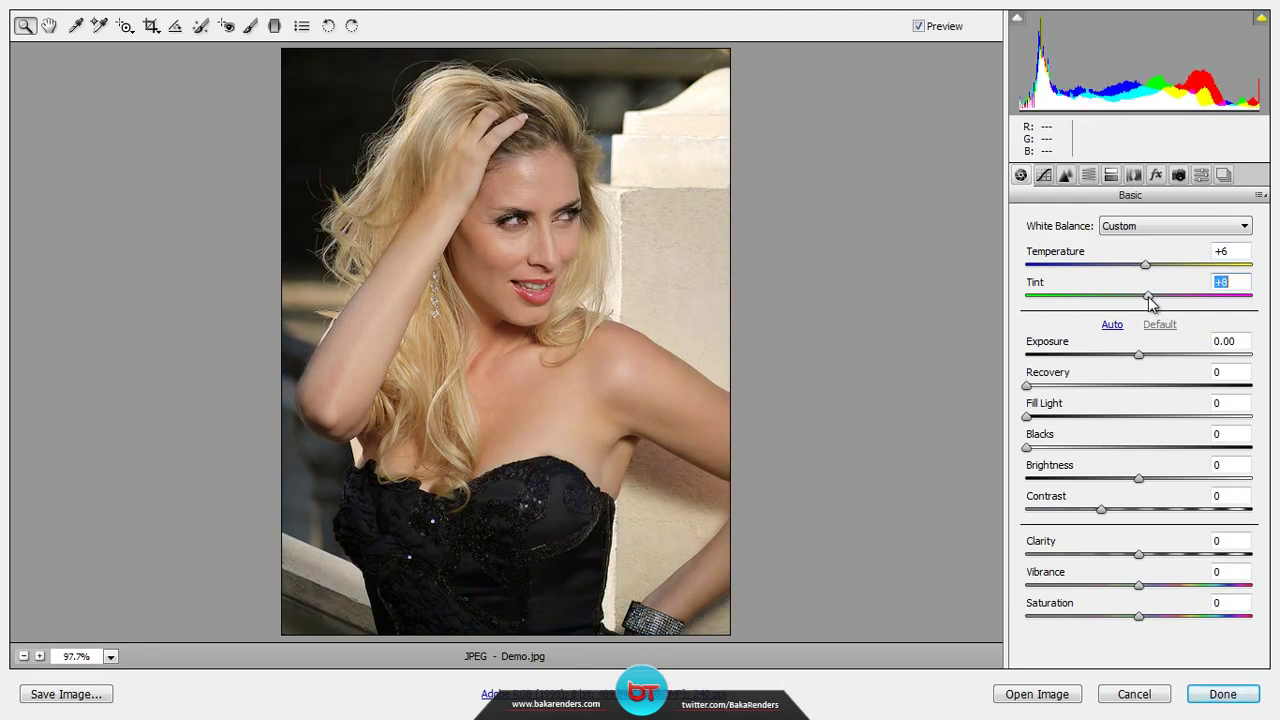
pyautogui.moveTo(1139, 356)
pyautogui.mouseDown()
pyautogui.moveTo(1131, 363)
pyautogui.moveTo(1146, 360)
pyautogui.mouseUp()
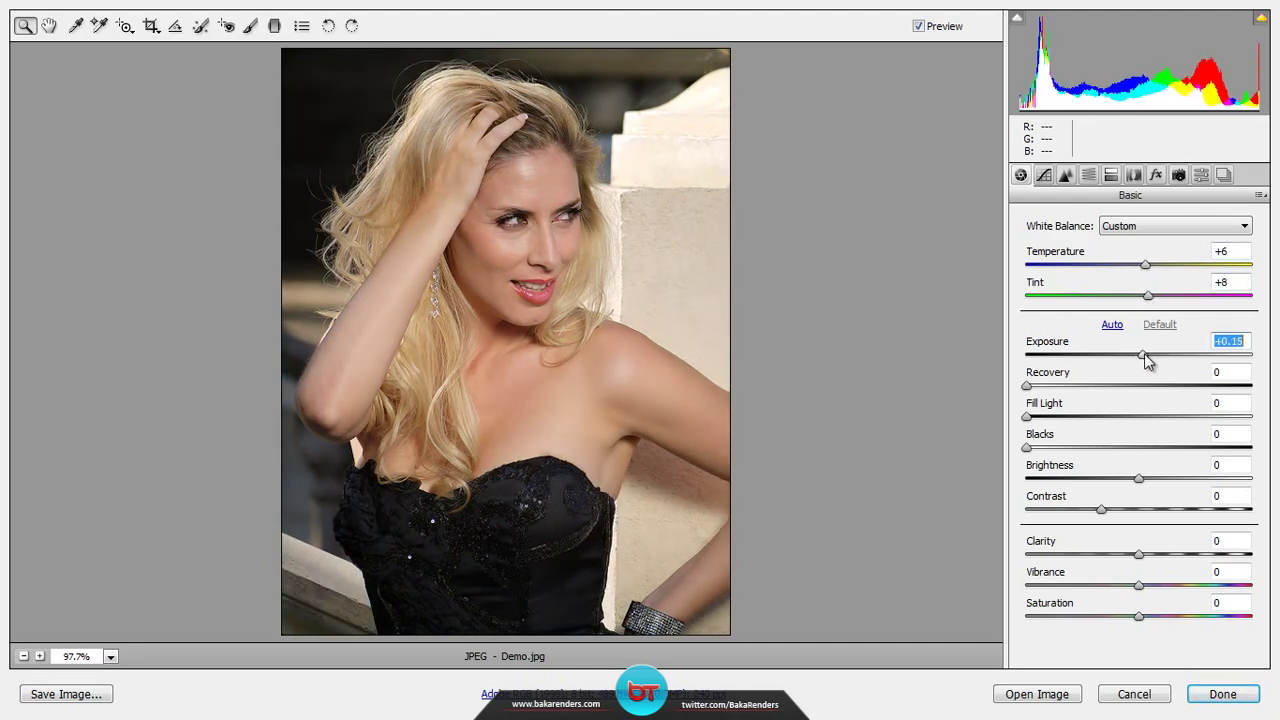
pyautogui.click(1029, 387)
pyautogui.moveTo(1033, 390); pyautogui.dragTo(1038, 452)
pyautogui.moveTo(1137, 482); pyautogui.dragTo(1133, 515)
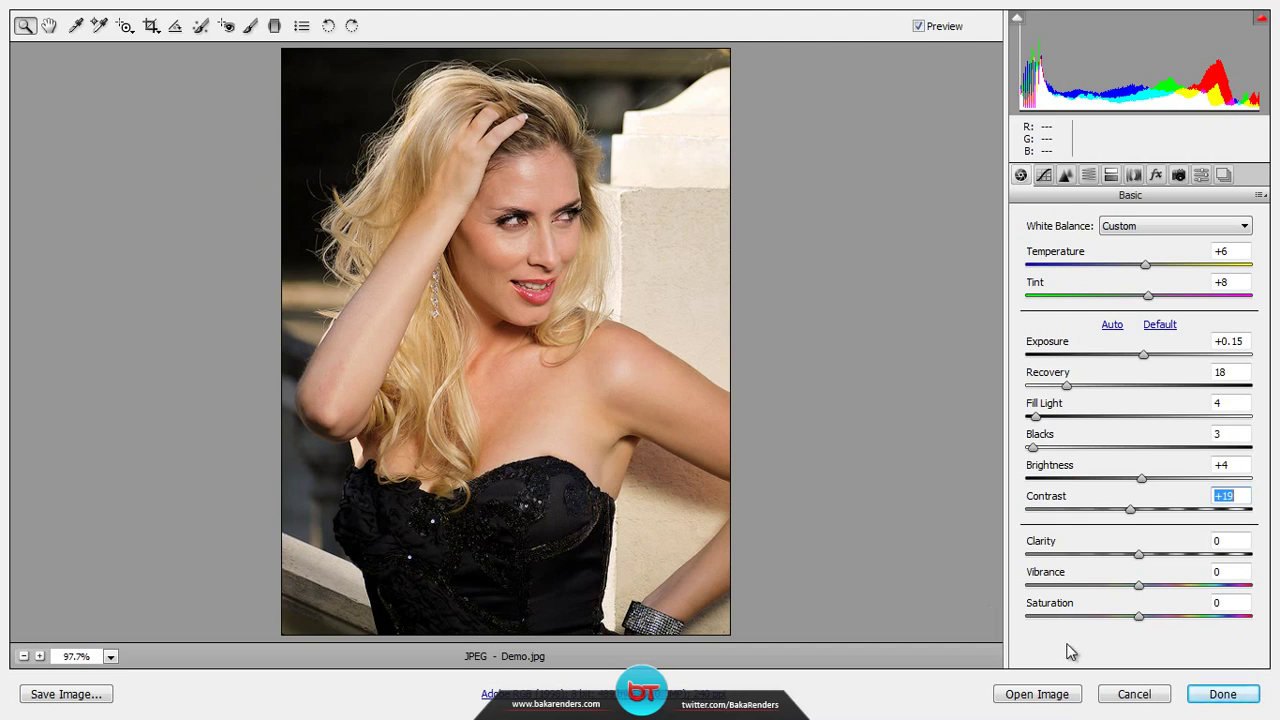
pyautogui.press('shift')
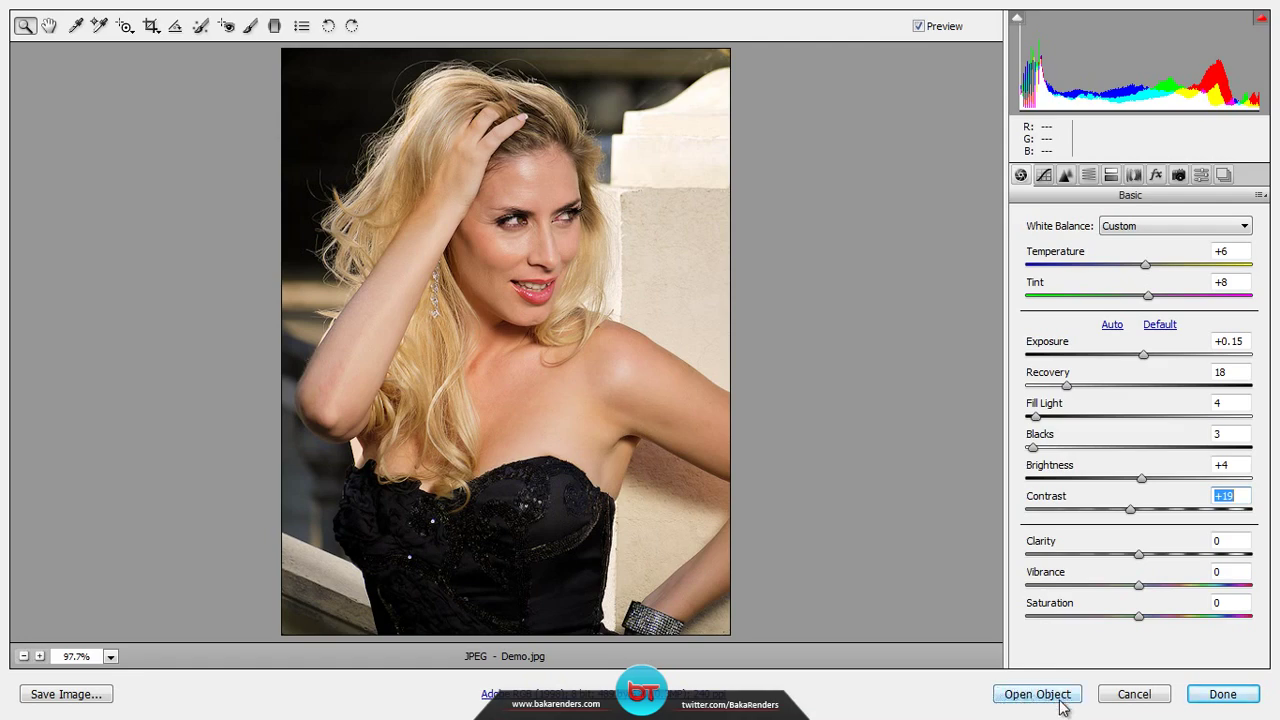
pyautogui.click(1040, 694)
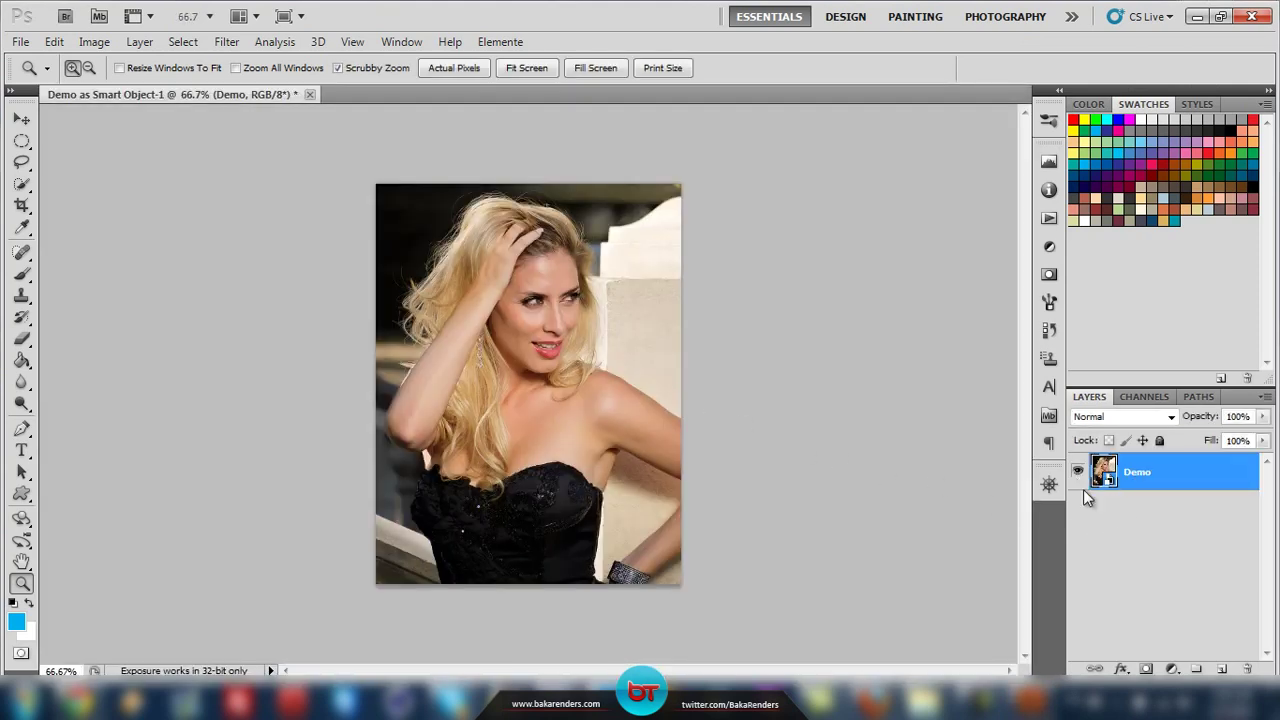
# Duplicate the Demo layer as an independent Demo copy via New Smart Object via Copy.
pyautogui.rightClick(1225, 467)
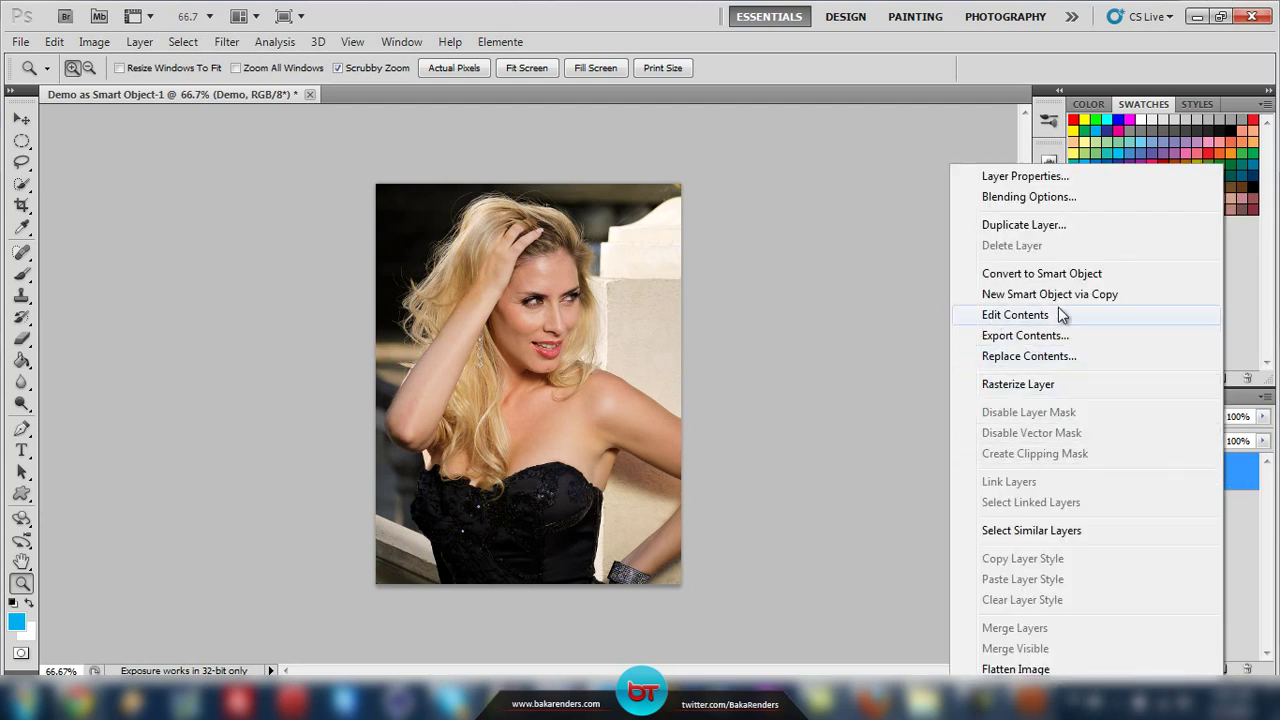
pyautogui.click(1128, 298)
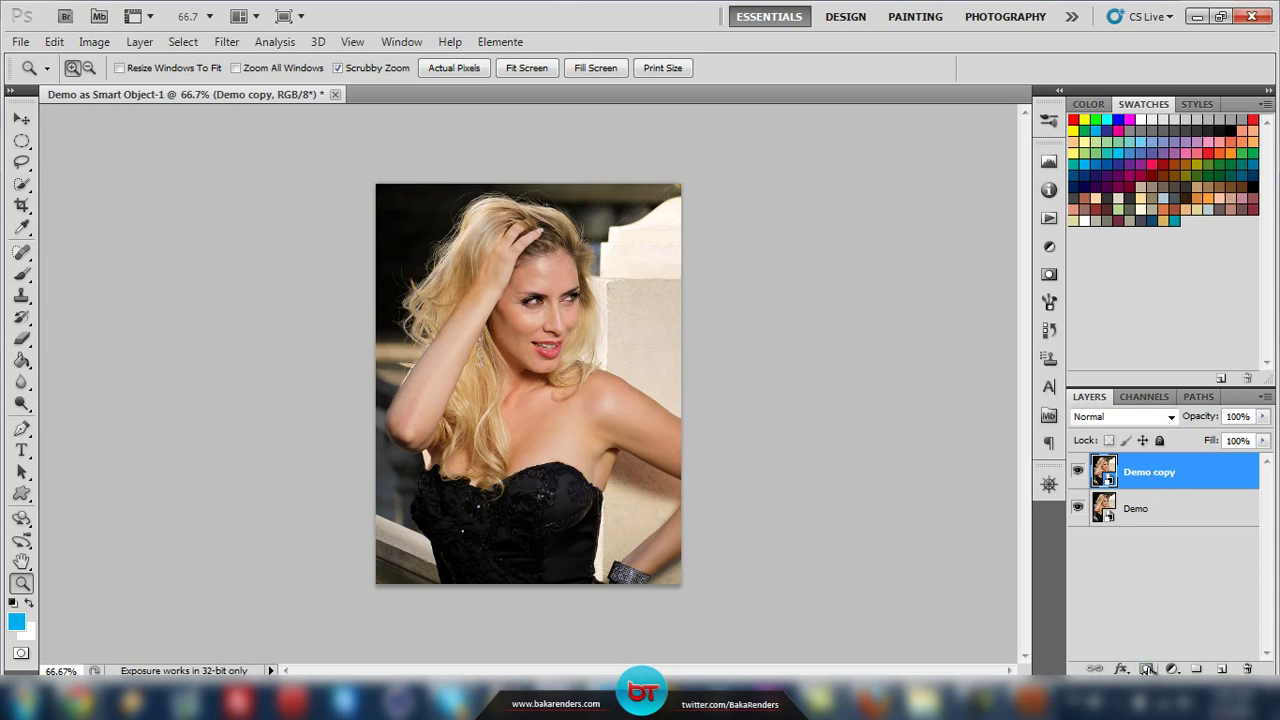
pyautogui.press('alt')
# Give Demo copy a black hide-all mask and reopen its Camera Raw settings.
pyautogui.keyDown('alt'); pyautogui.click(1147, 668); pyautogui.keyUp('alt')
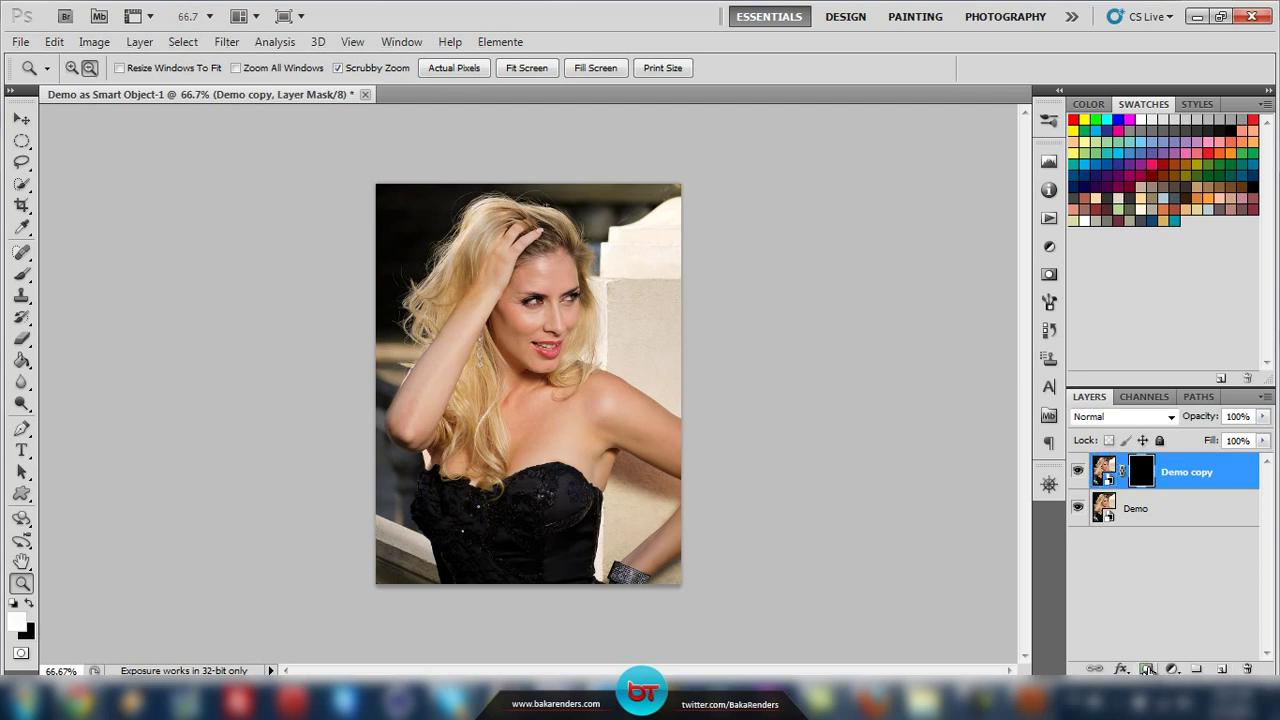
pyautogui.click(1106, 481)
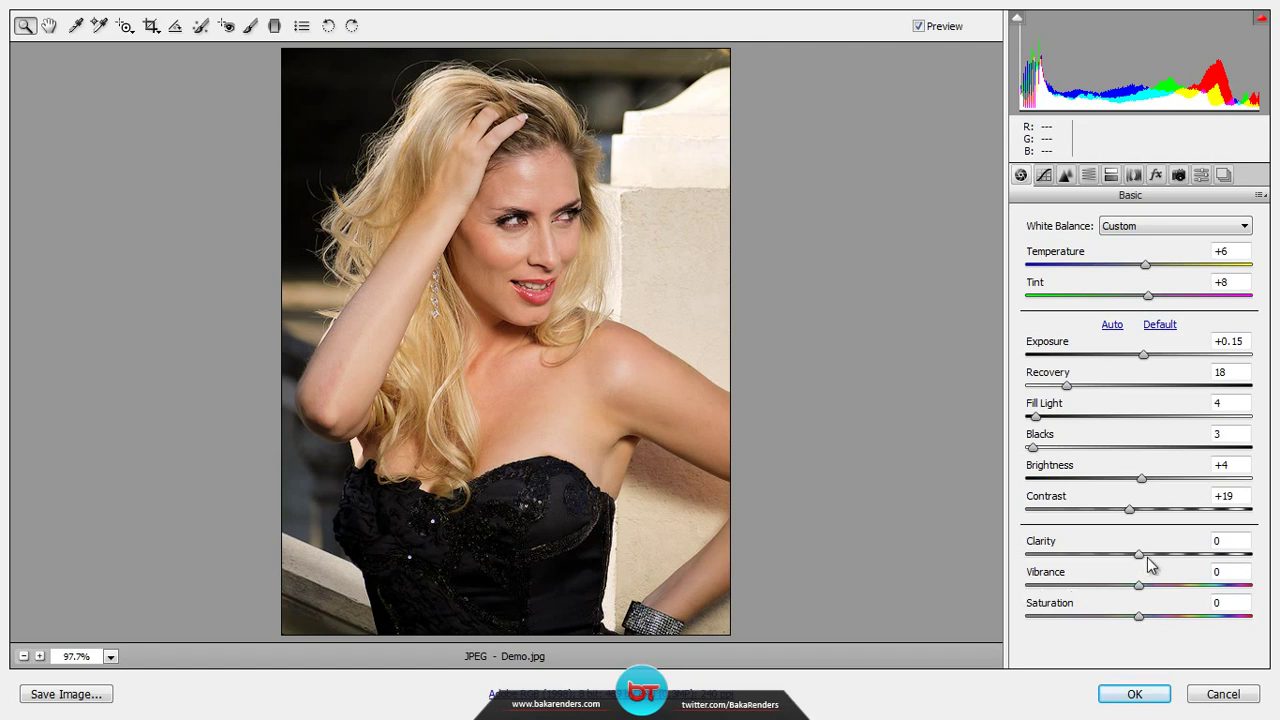
# Drop Demo copy's Clarity to -78 and apply the change.
pyautogui.moveTo(1143, 560); pyautogui.dragTo(1058, 559)
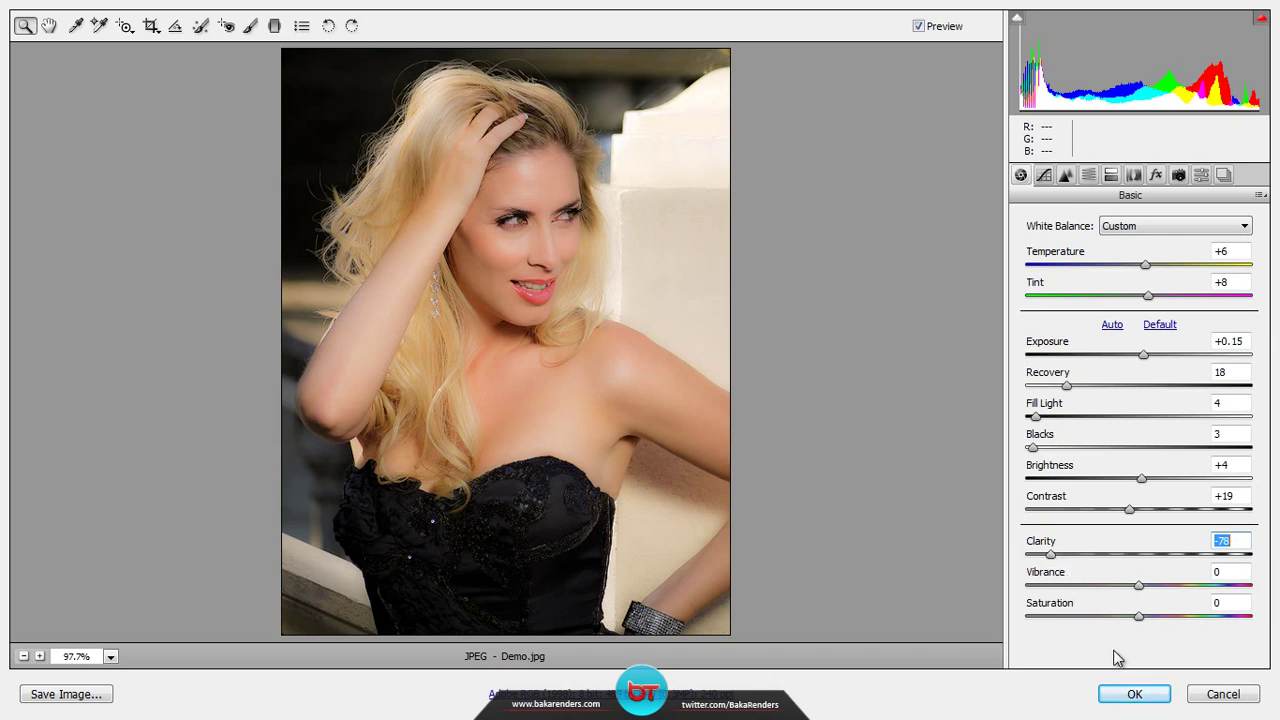
pyautogui.click(1134, 694)
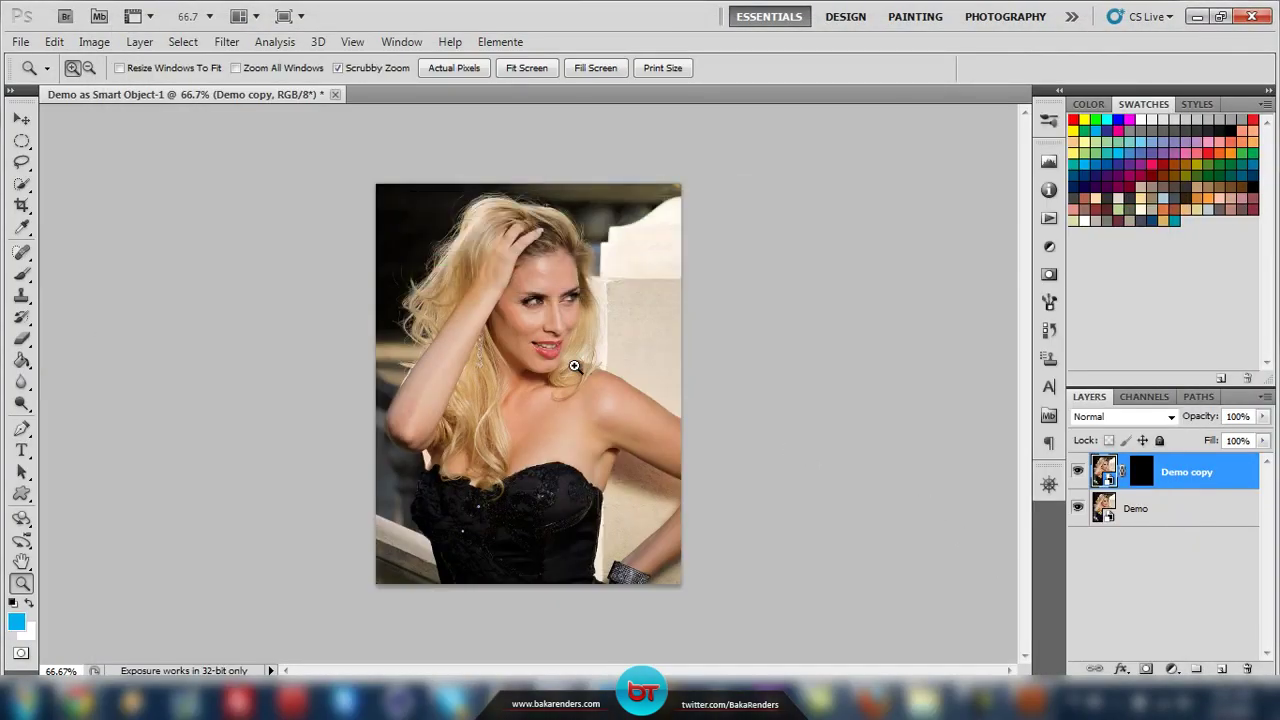
# View at Actual Pixels, target Demo copy's mask, and select the Brush tool.
pyautogui.click(456, 67)
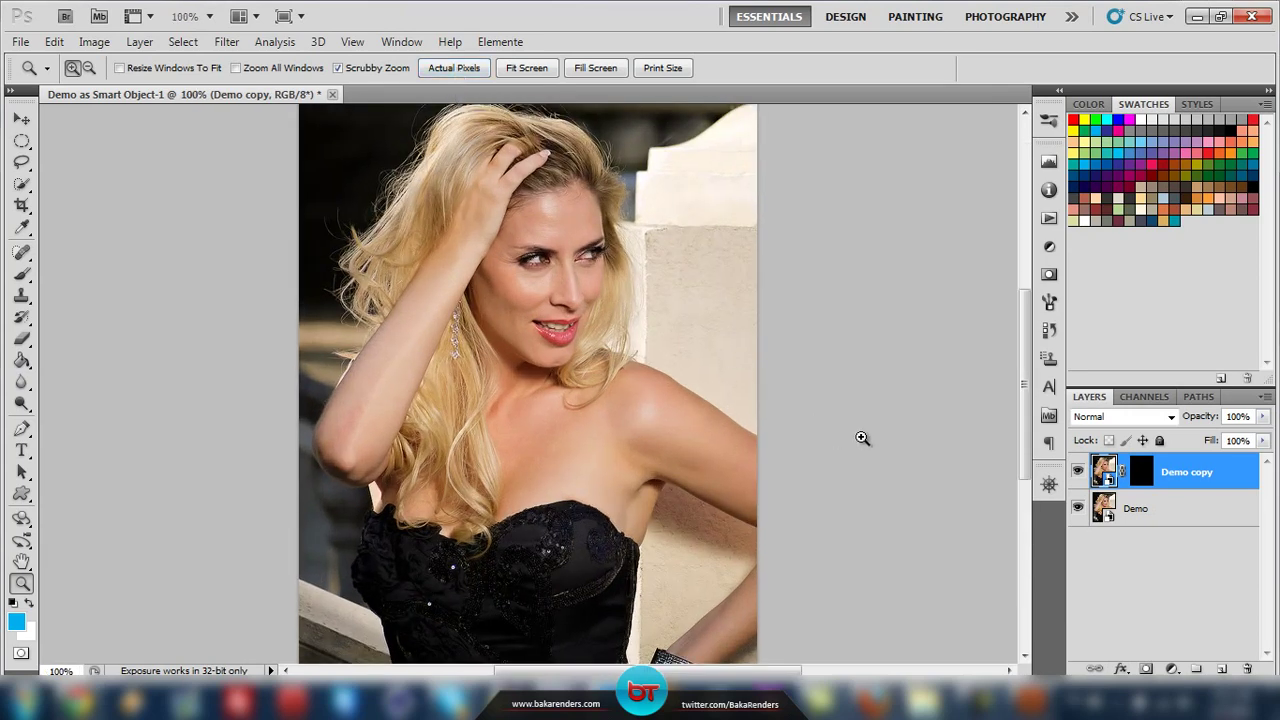
pyautogui.click(1146, 474)
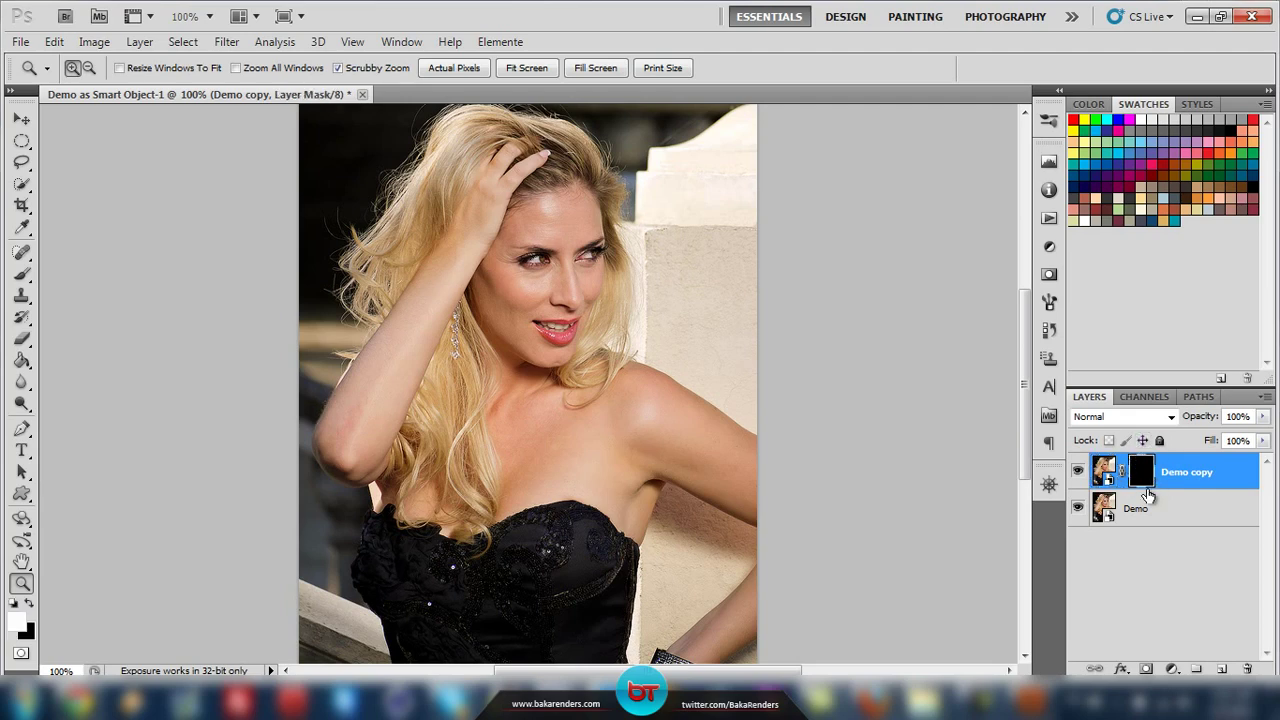
pyautogui.click(23, 277)
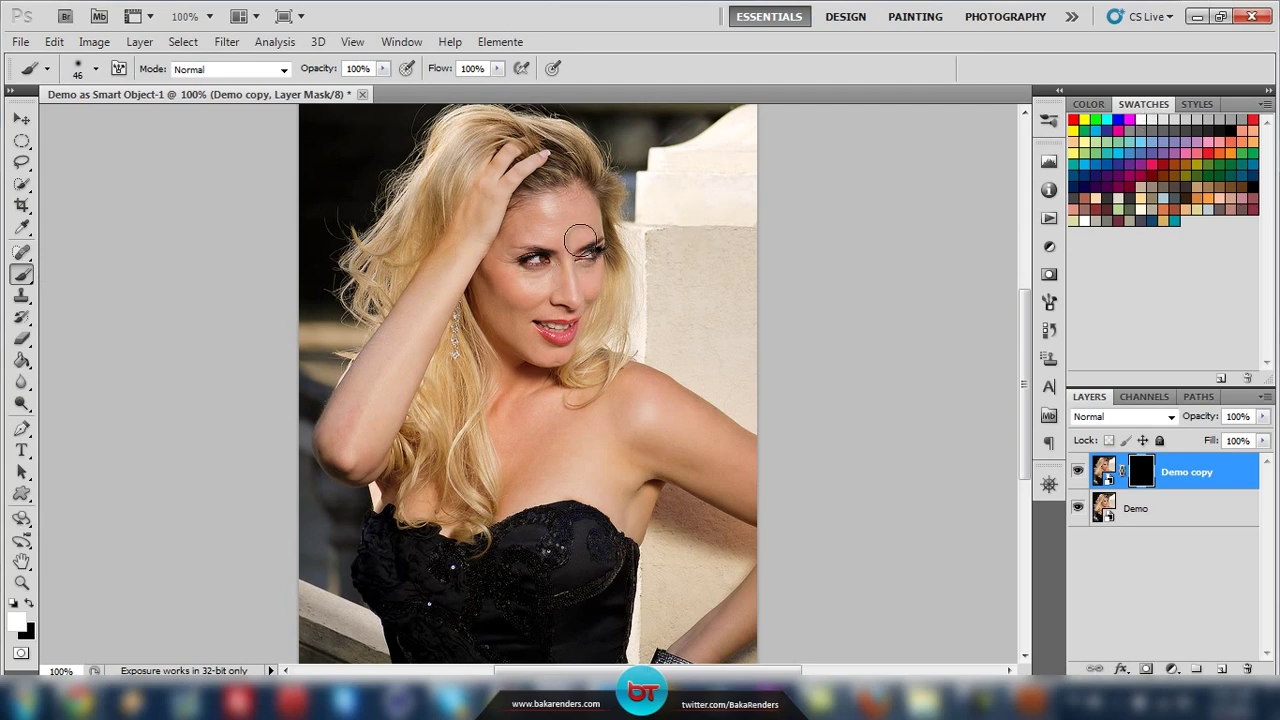
# Paint white on the mask over the forehead, then cheeks, chin and eyes with a 16 px brush.
pyautogui.scroll(3, 590, 180)
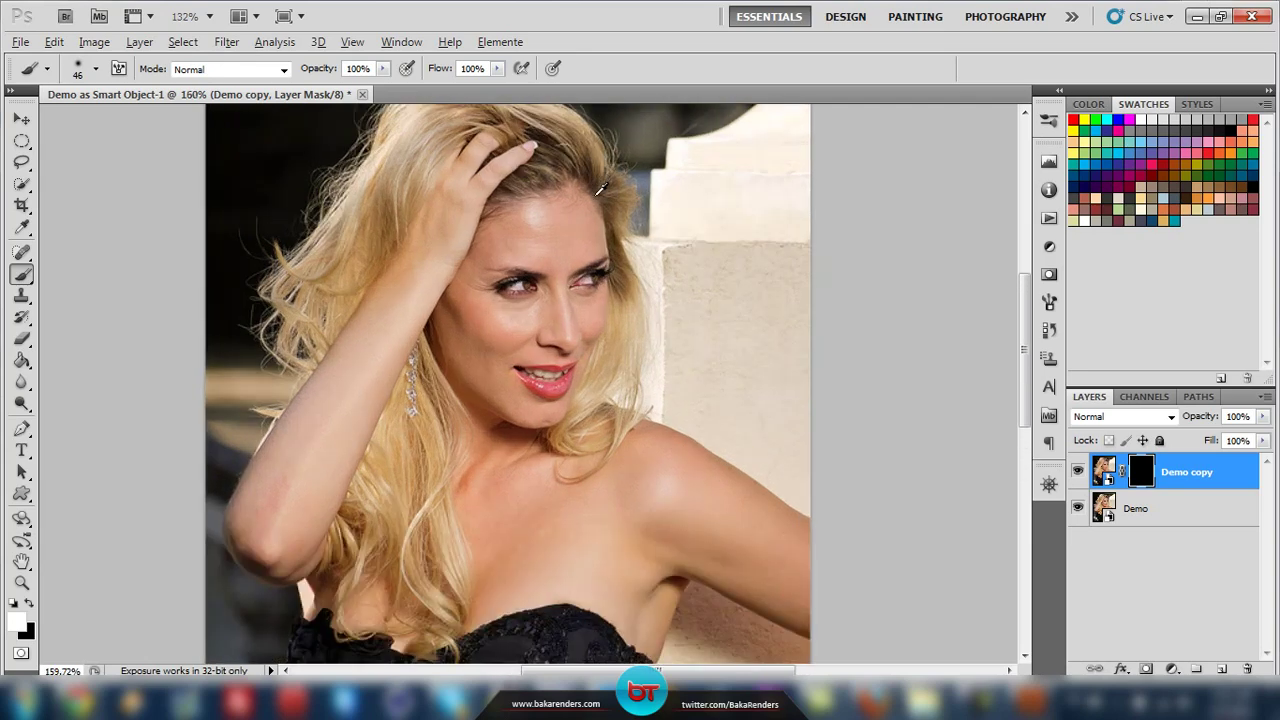
pyautogui.moveTo(580, 247)
pyautogui.mouseDown()
pyautogui.moveTo(489, 263)
pyautogui.moveTo(521, 265)
pyautogui.moveTo(543, 253)
pyautogui.moveTo(499, 255)
pyautogui.moveTo(558, 243)
pyautogui.moveTo(534, 223)
pyautogui.moveTo(485, 243)
pyautogui.moveTo(551, 226)
pyautogui.moveTo(544, 242)
pyautogui.moveTo(494, 253)
pyautogui.moveTo(464, 279)
pyautogui.moveTo(449, 272)
pyautogui.moveTo(410, 326)
pyautogui.moveTo(414, 358)
pyautogui.moveTo(419, 310)
pyautogui.moveTo(415, 357)
pyautogui.moveTo(426, 347)
pyautogui.moveTo(478, 387)
pyautogui.moveTo(409, 392)
pyautogui.moveTo(594, 366)
pyautogui.mouseUp()
pyautogui.click(95, 68)
pyautogui.moveTo(40, 112); pyautogui.dragTo(32, 112)
pyautogui.click(483, 230)
pyautogui.moveTo(483, 230)
pyautogui.mouseDown()
pyautogui.moveTo(394, 380)
pyautogui.moveTo(533, 510)
pyautogui.moveTo(530, 428)
pyautogui.moveTo(608, 343)
pyautogui.moveTo(525, 327)
pyautogui.moveTo(559, 315)
pyautogui.moveTo(448, 302)
pyautogui.moveTo(494, 298)
pyautogui.moveTo(294, 349)
pyautogui.moveTo(494, 369)
pyautogui.moveTo(409, 217)
pyautogui.mouseUp()
# Paint the neck and chest skin into the mask, settling on a 15 px brush.
pyautogui.scroll(-3, 467, 454)
pyautogui.moveTo(467, 454)
pyautogui.mouseDown()
pyautogui.moveTo(486, 486)
pyautogui.moveTo(583, 517)
pyautogui.mouseUp()
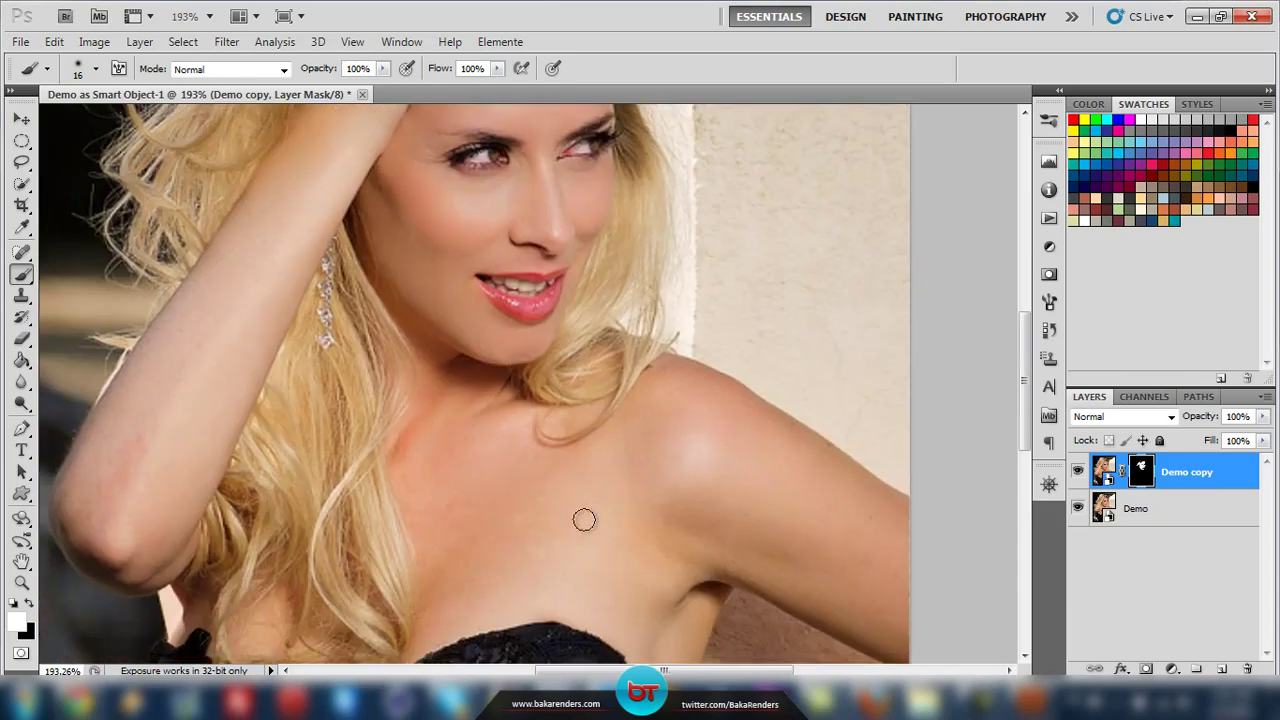
pyautogui.scroll(-3, 700, 450)
pyautogui.hscroll(1, 700, 450)
pyautogui.press(']')
pyautogui.press(']')
pyautogui.press(']')
pyautogui.press(']')
pyautogui.press(']')
pyautogui.press(']')
pyautogui.press(']')
pyautogui.press(']')
pyautogui.scroll(-3, 814, 457)
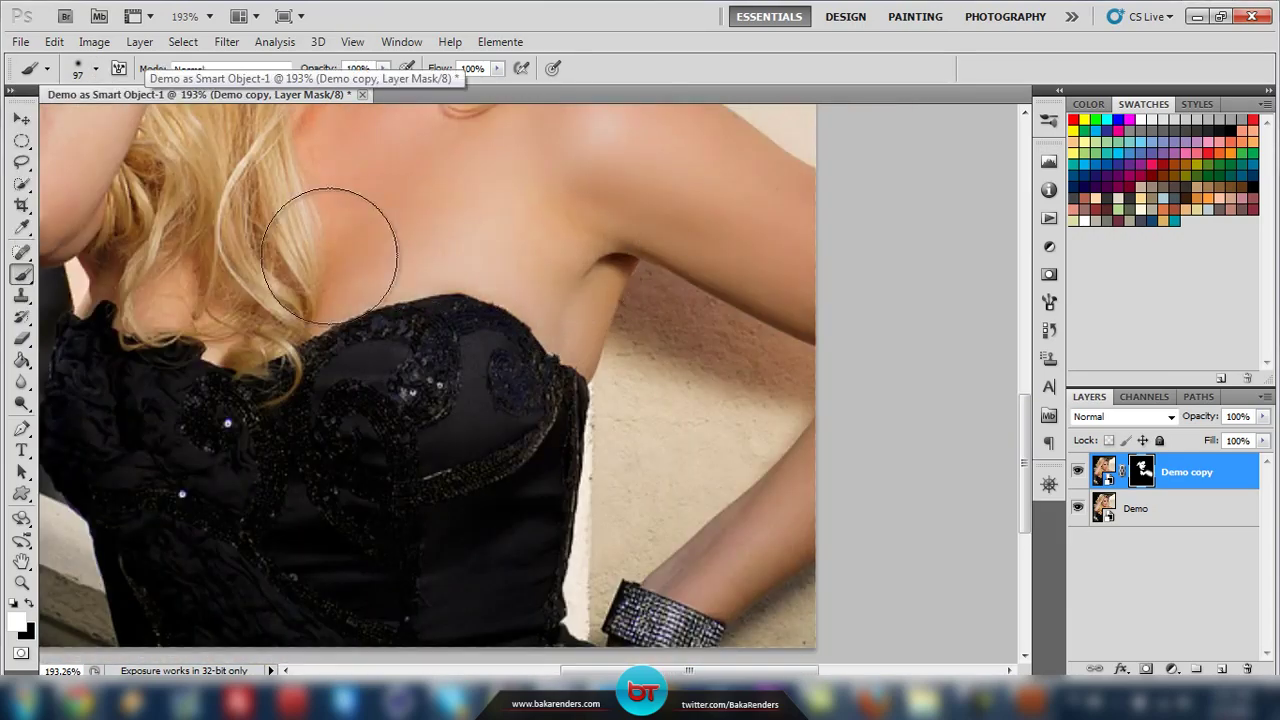
pyautogui.scroll(-2, 539, 451)
pyautogui.scroll(6, 539, 451)
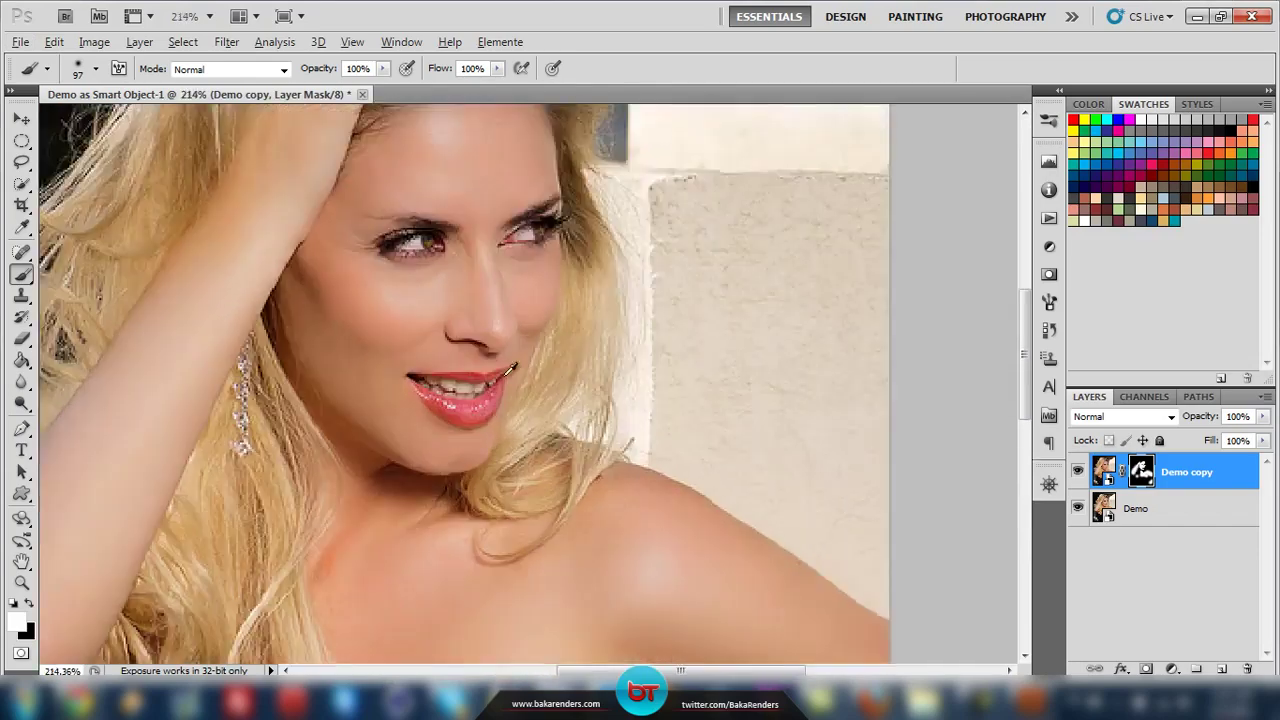
pyautogui.click(96, 68)
pyautogui.press('Escape')
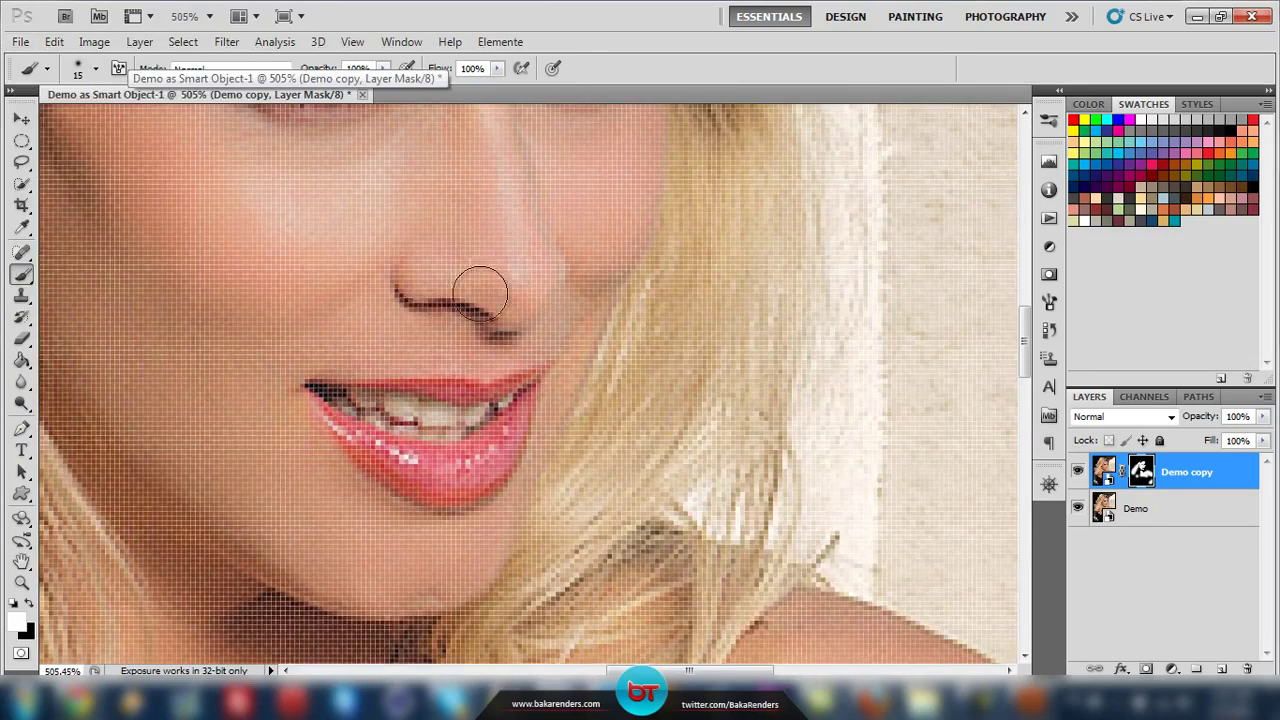
pyautogui.scroll(-4, 486, 286)
pyautogui.scroll(3, 543, 400)
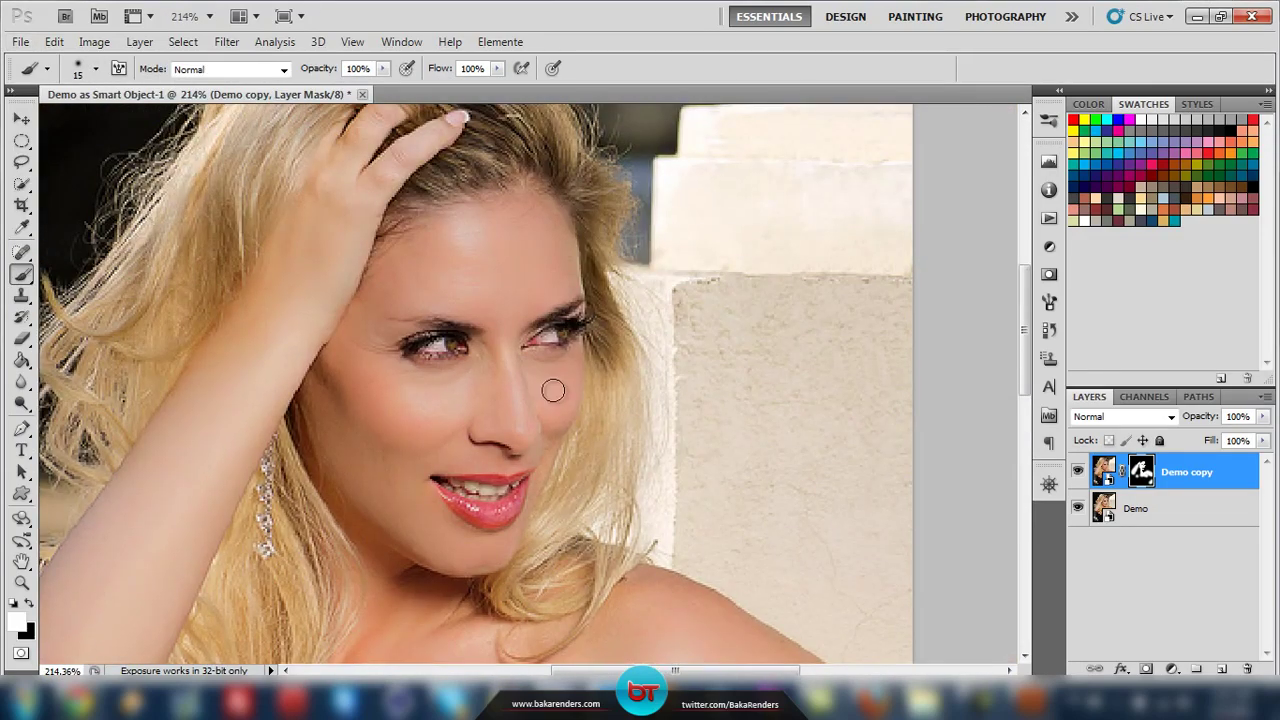
pyautogui.scroll(-4, 700, 371)
pyautogui.scroll(1, 694, 331)
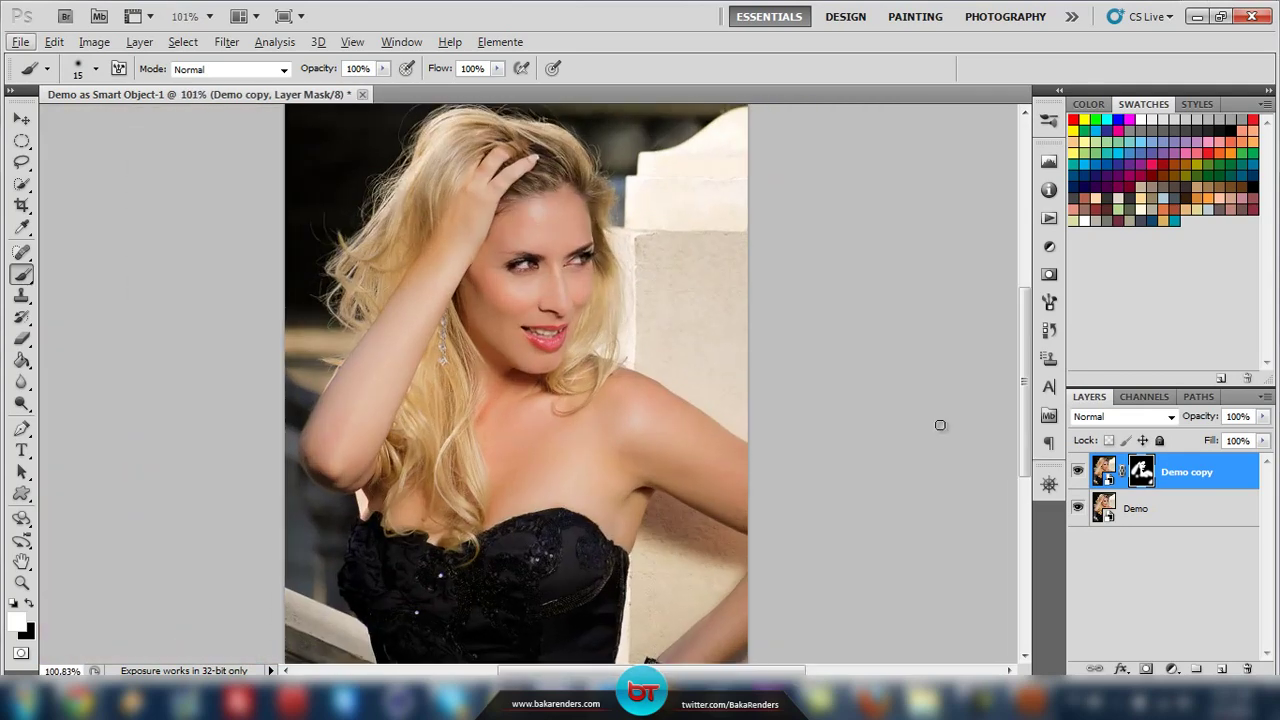
# Compare before and after by toggling Demo copy, and lower its opacity to 82%.
pyautogui.click(1078, 473)
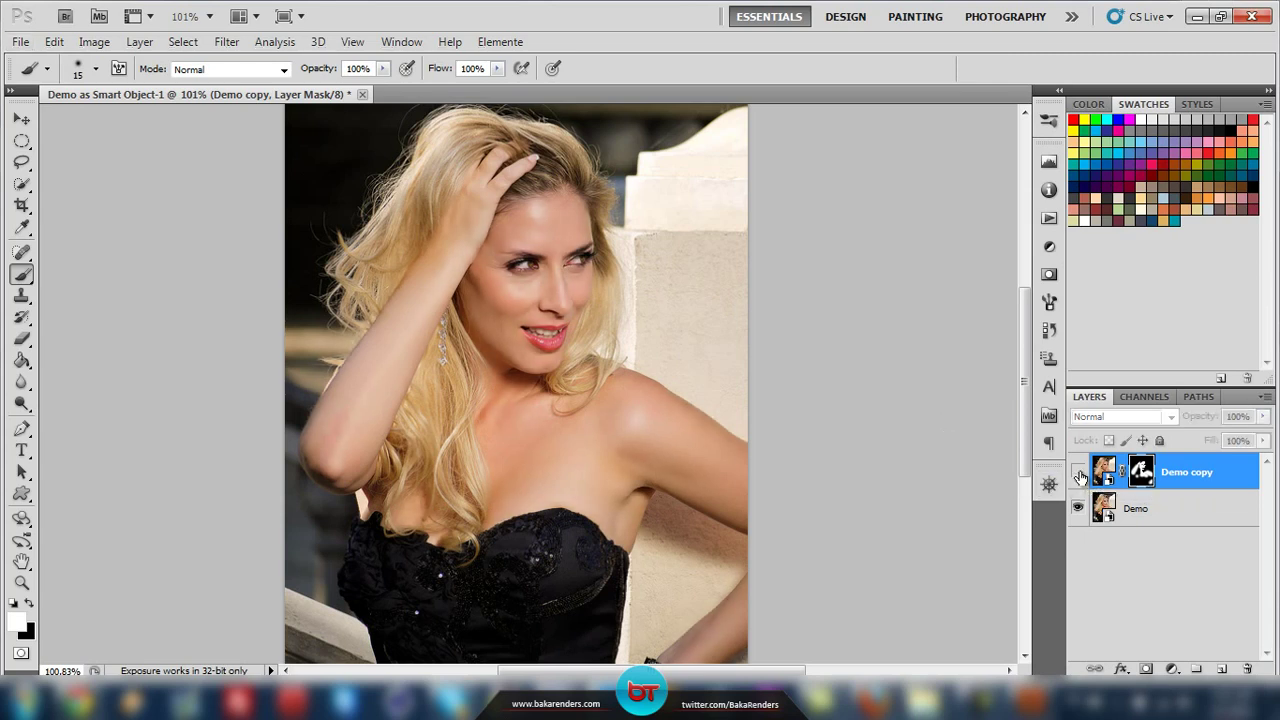
pyautogui.click(1078, 473)
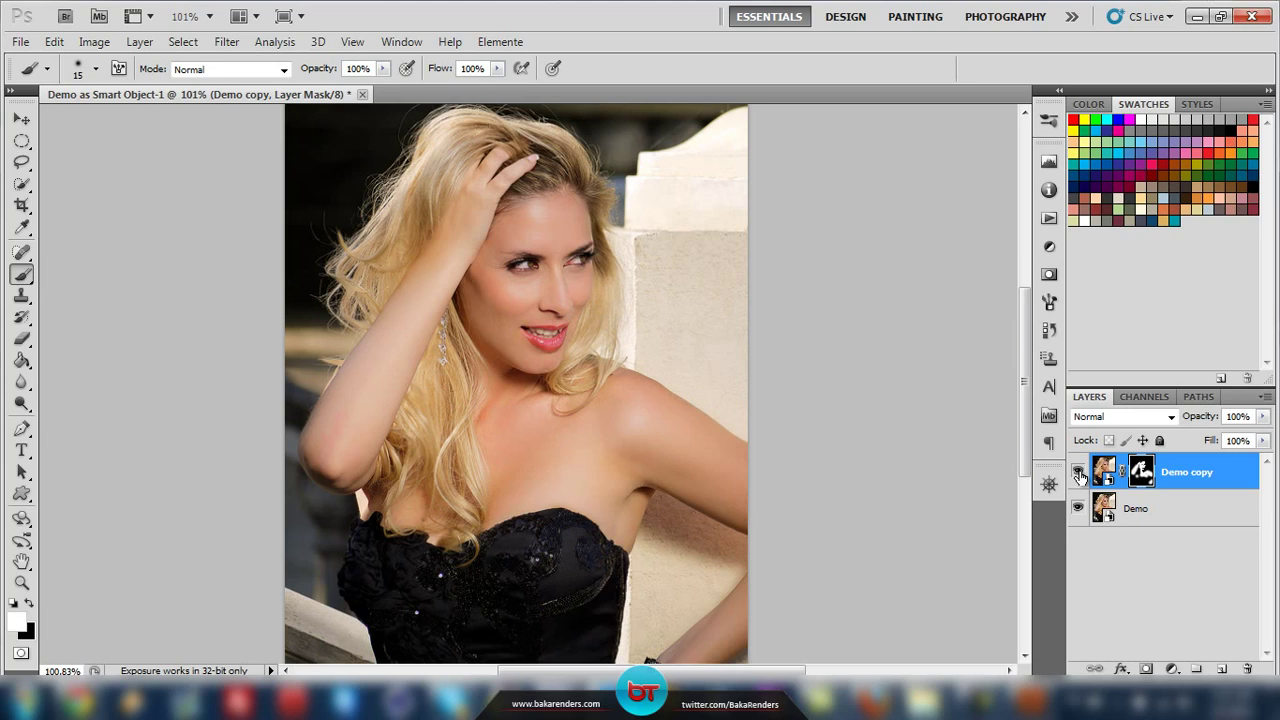
pyautogui.click(1079, 474)
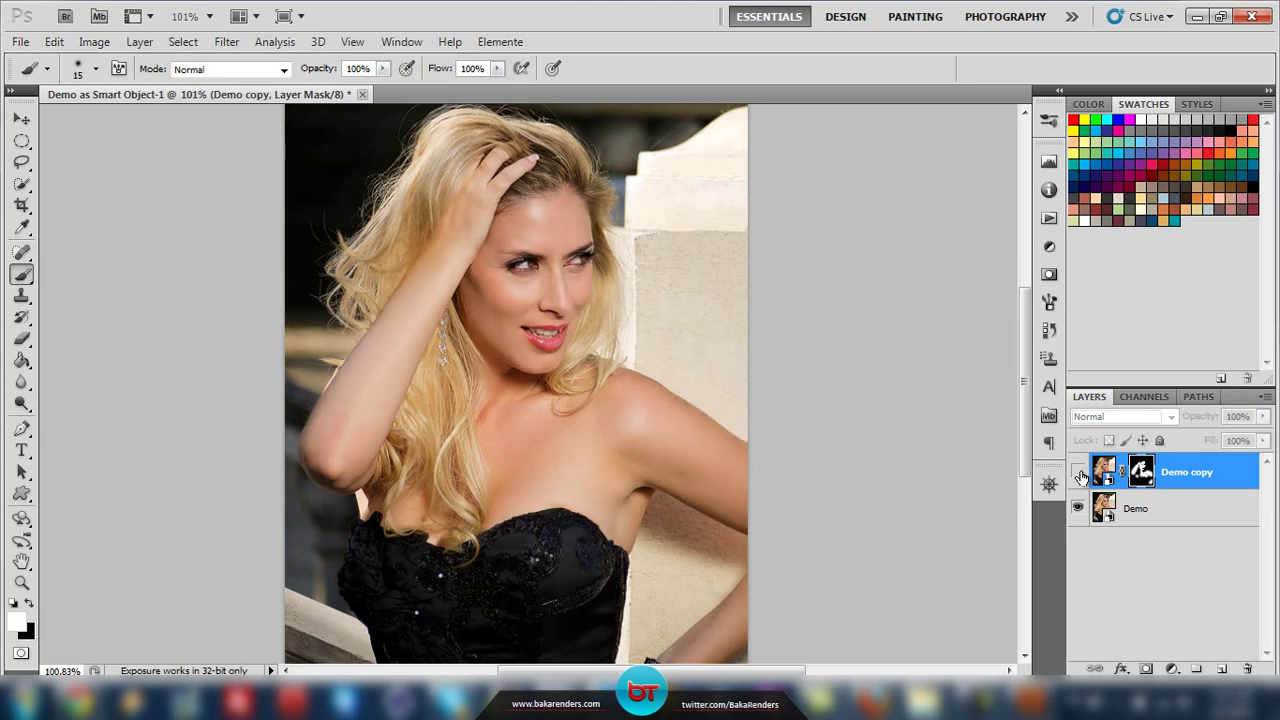
pyautogui.click(1079, 474)
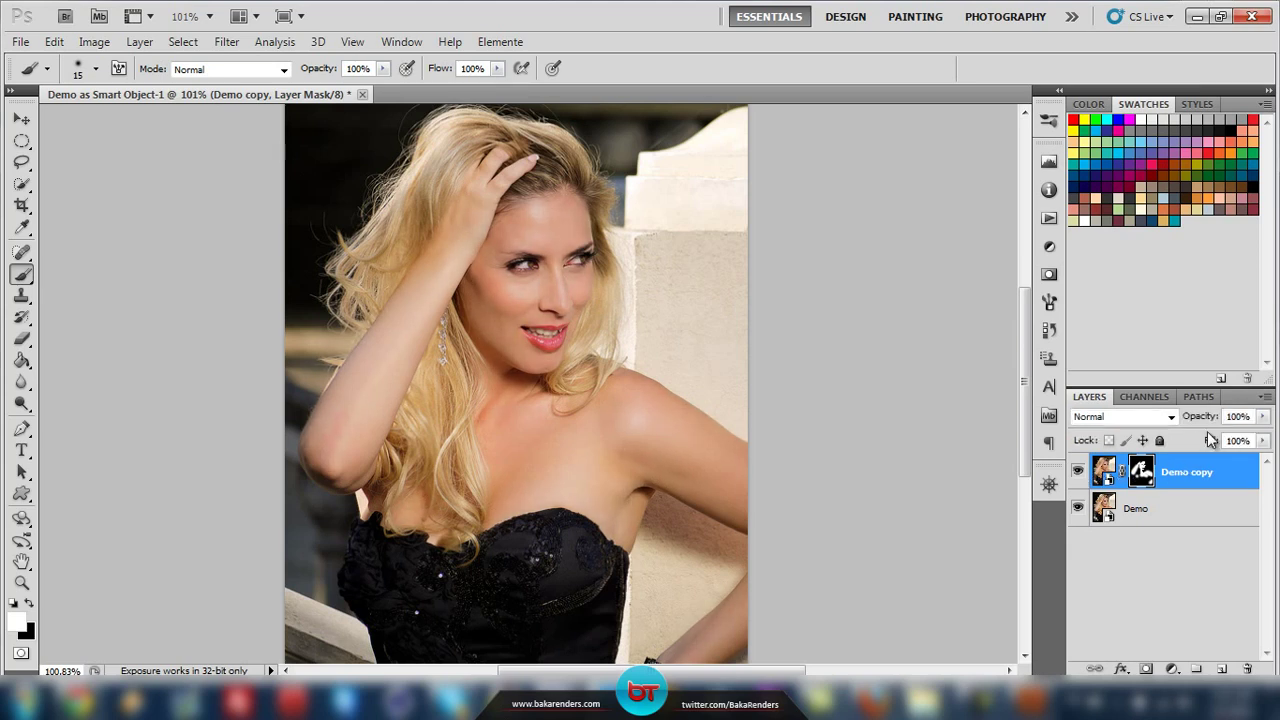
pyautogui.moveTo(1203, 423); pyautogui.dragTo(1193, 421)
pyautogui.click(1078, 474)
pyautogui.click(1078, 474)
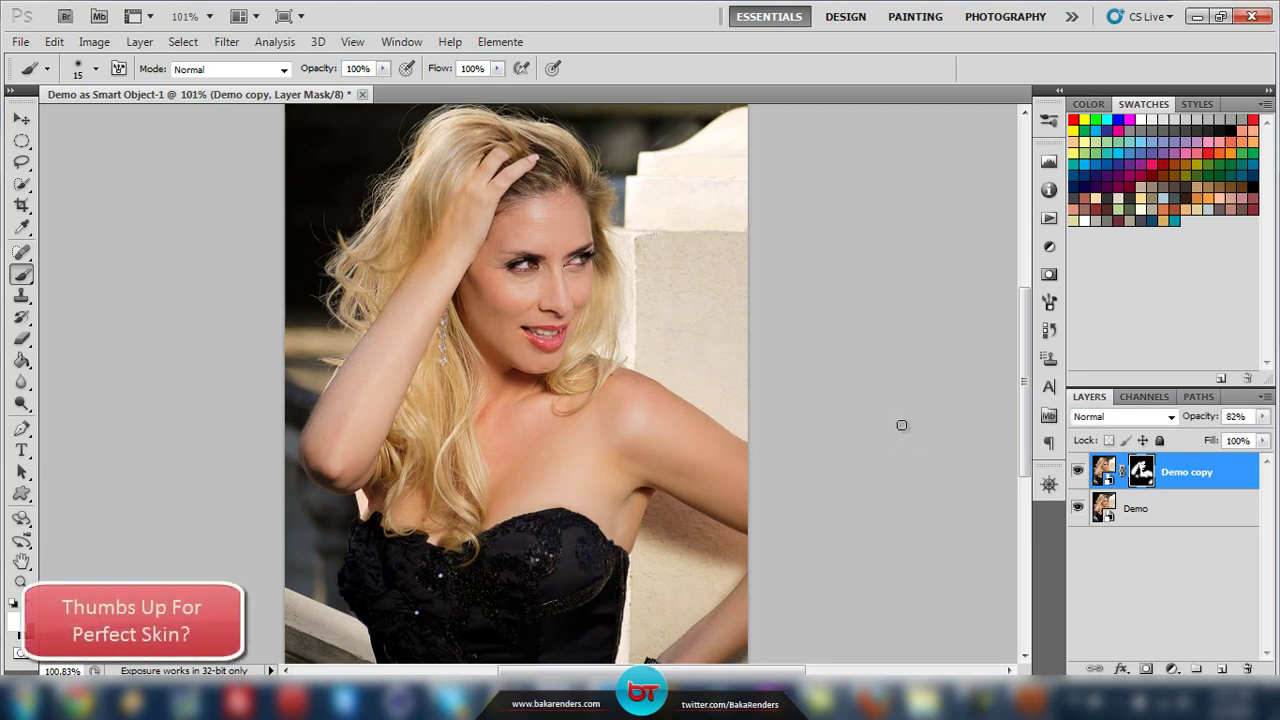